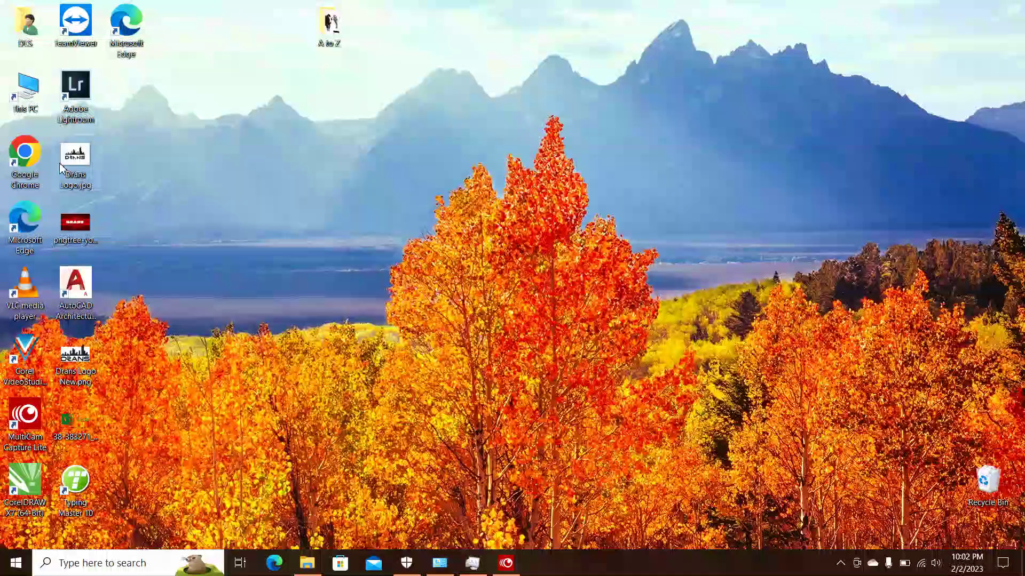
Open Gmail in Chrome and go to the Forwarding and POP/IMAP settings.
double_click(23, 176)
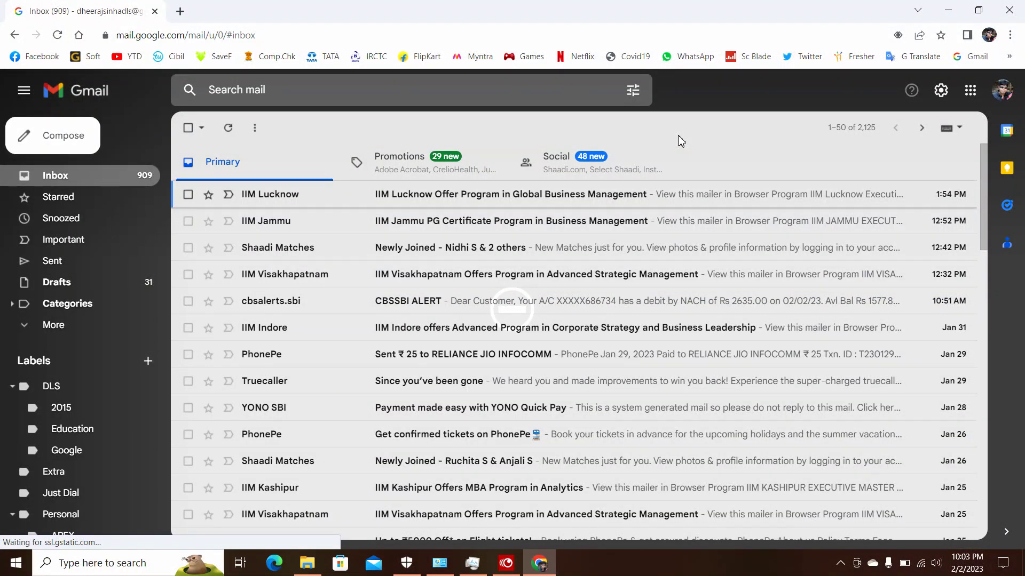
click(940, 90)
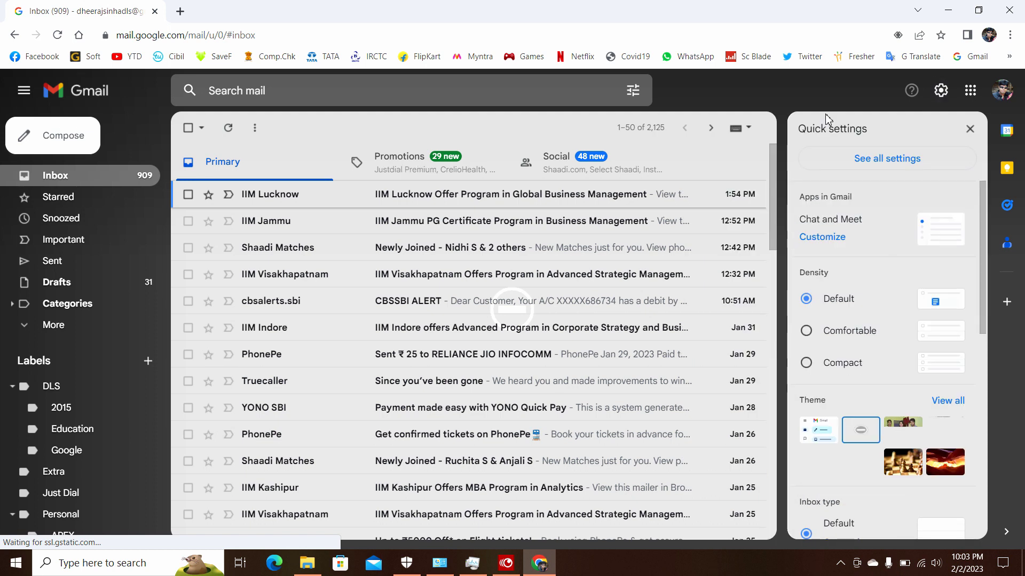
click(870, 160)
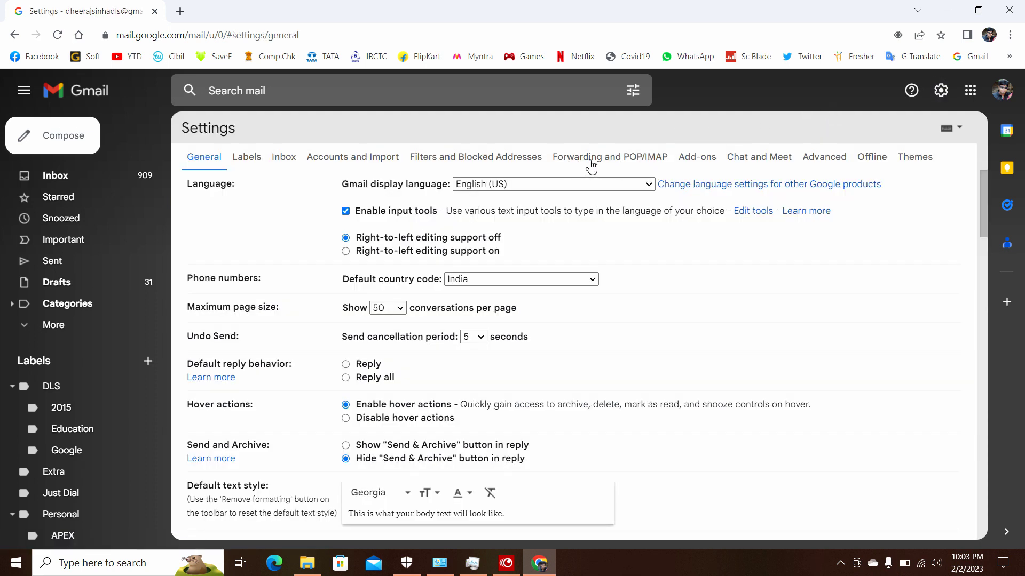
click(648, 164)
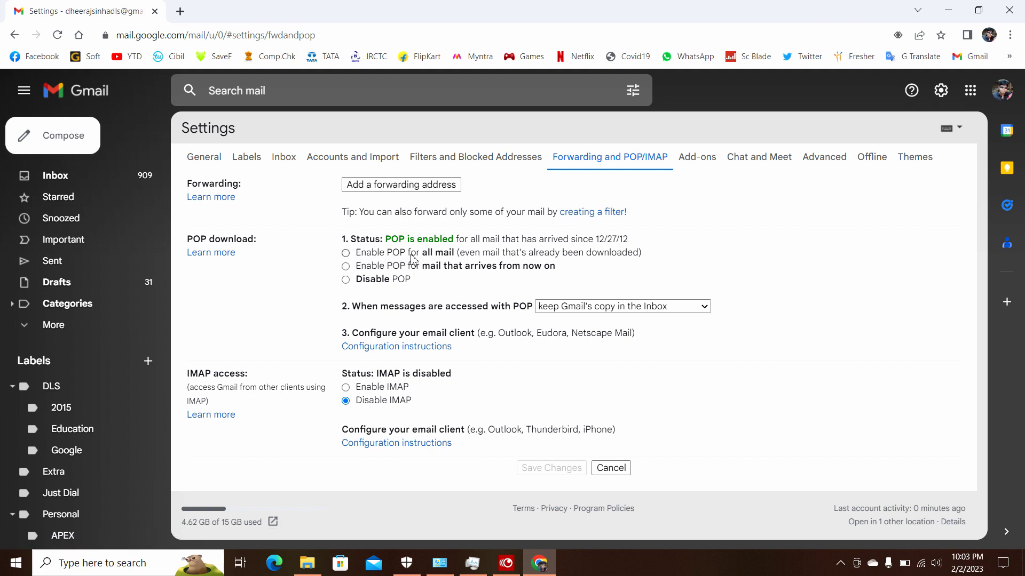
Enable POP for all mail and IMAP access, save the changes, and minimize Chrome.
click(345, 254)
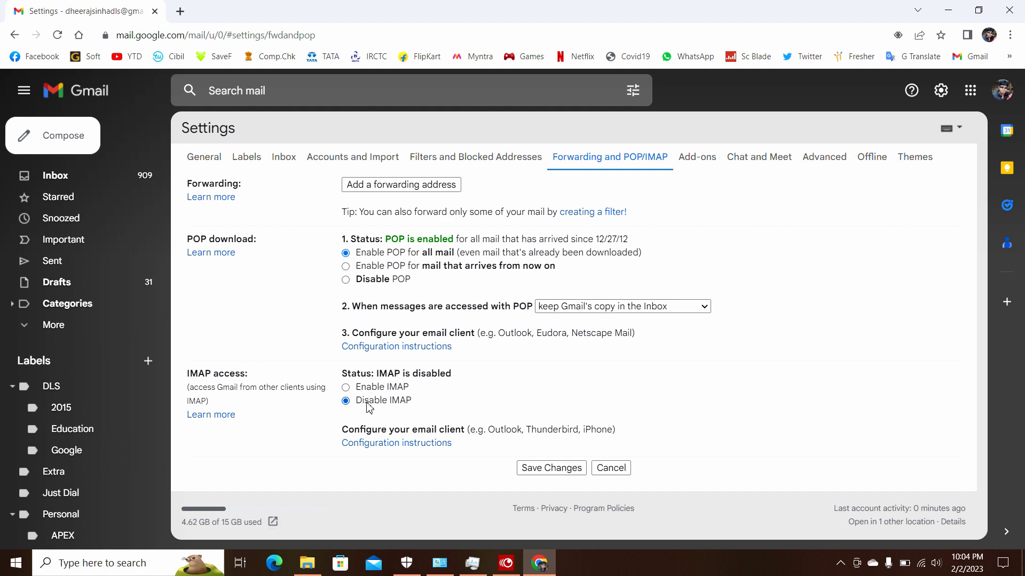
click(346, 387)
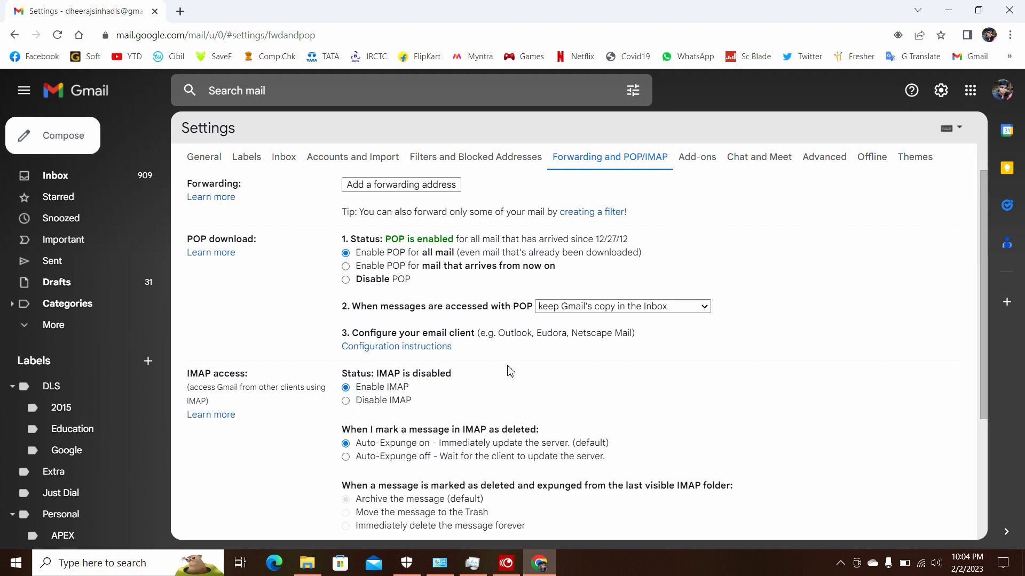
scroll(507, 370, down, 3)
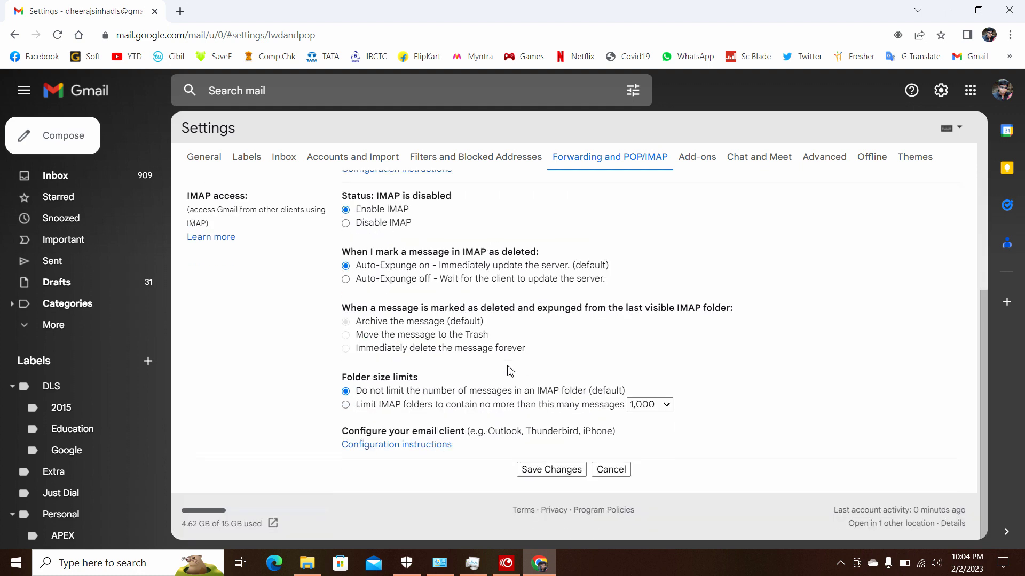
click(544, 472)
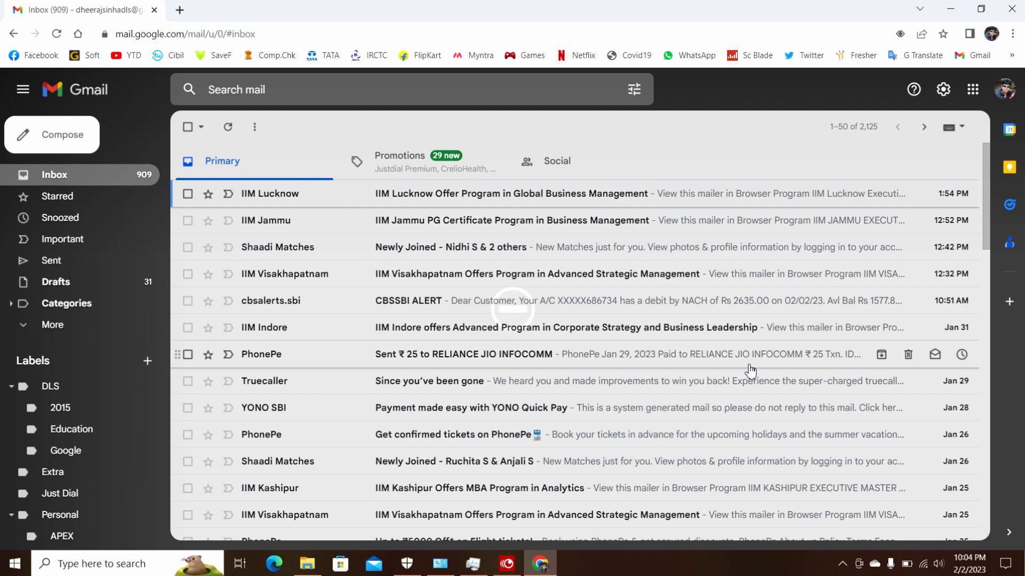
click(950, 8)
Refresh the desktop, then launch Outlook 2016 by searching 'out' in Windows search.
right_click(504, 198)
click(543, 229)
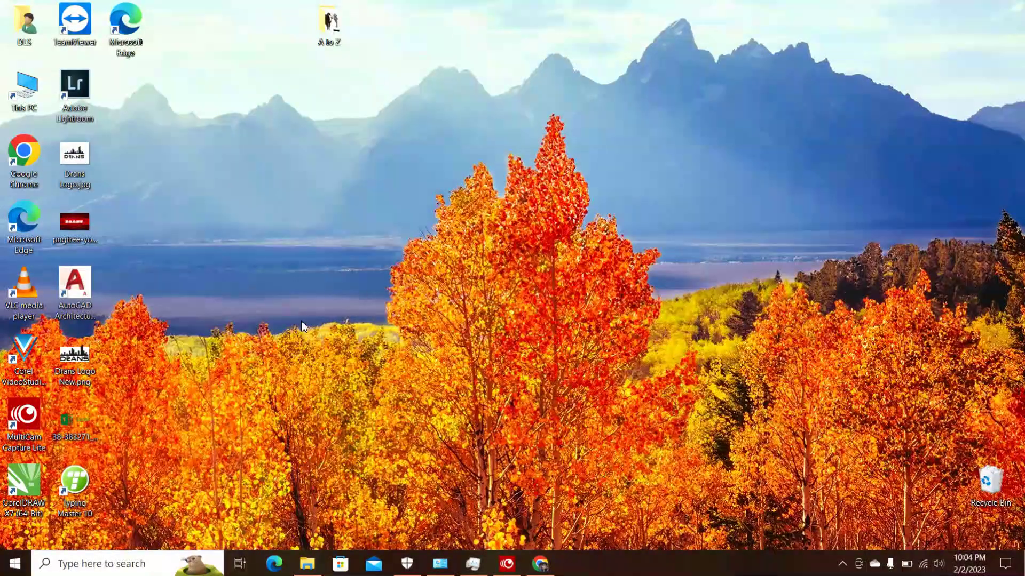
click(79, 565)
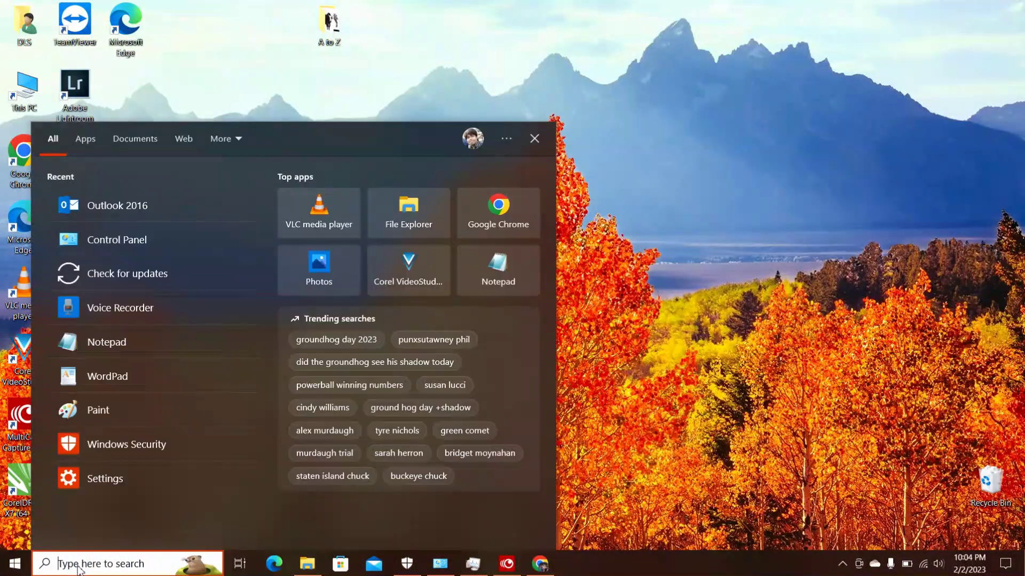
text(out)
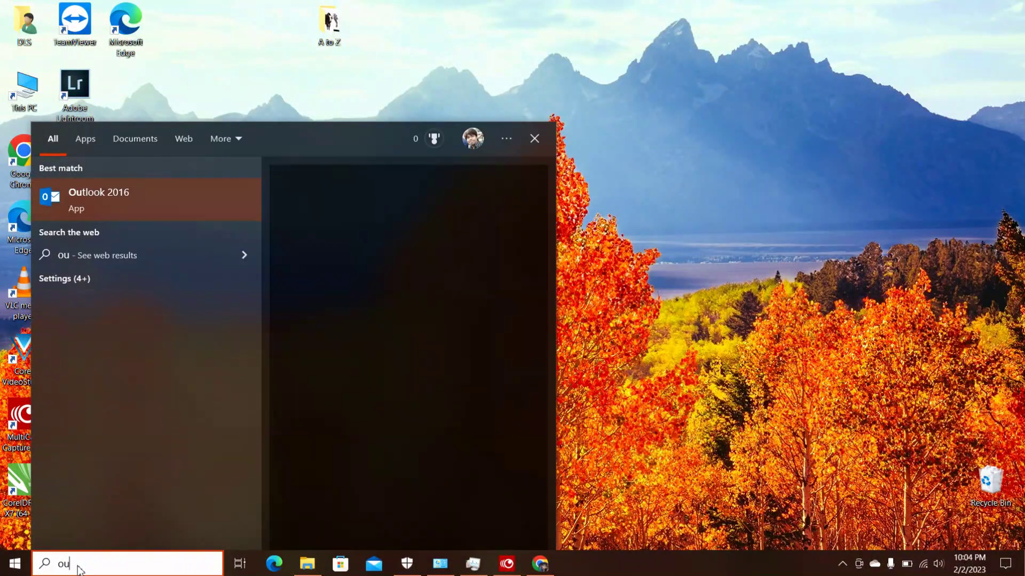
key(Return)
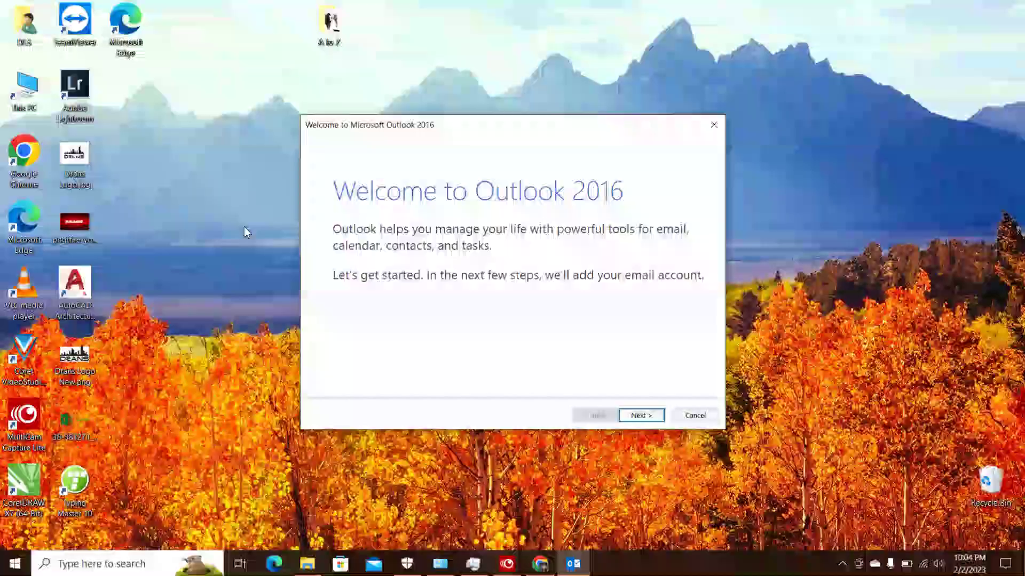
Finish Outlook's first-run wizard without an email account, then go to the File account information page.
click(644, 416)
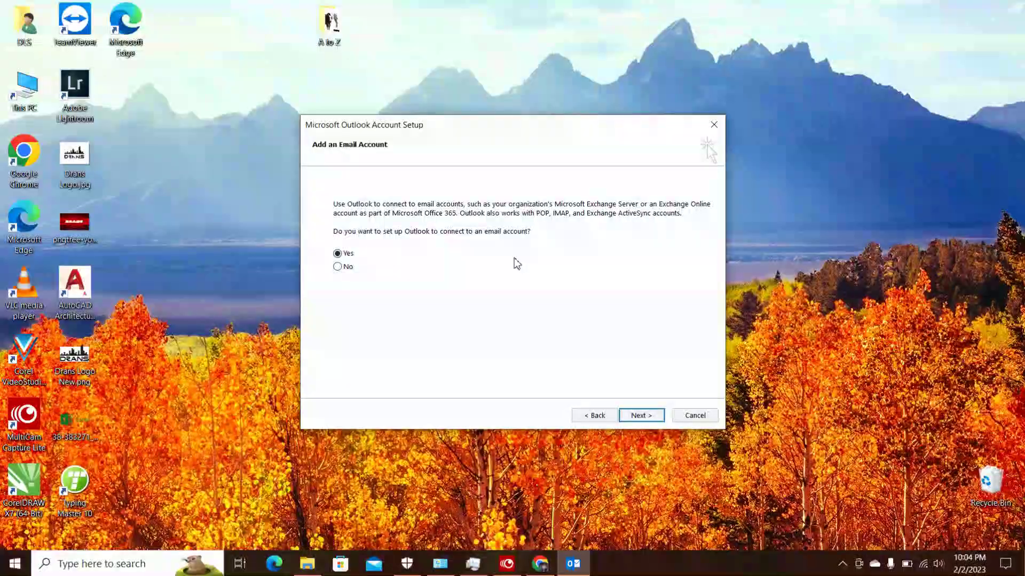
click(337, 267)
click(648, 418)
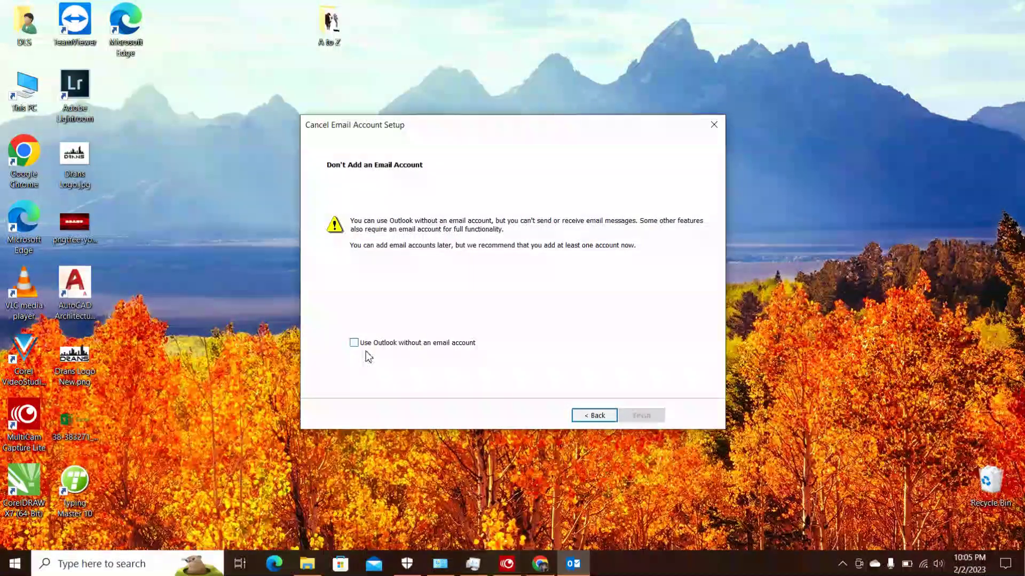
click(432, 349)
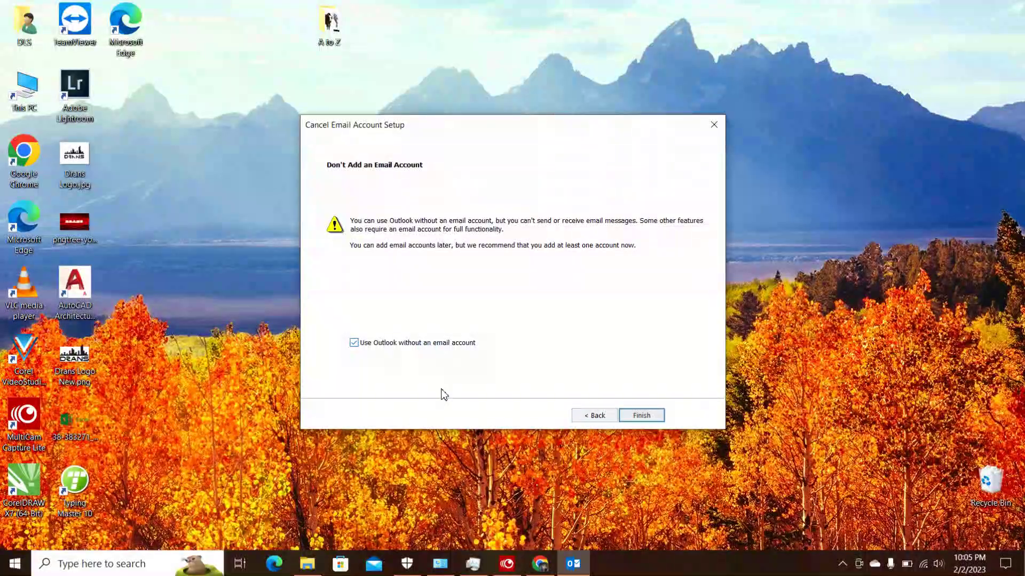
click(640, 415)
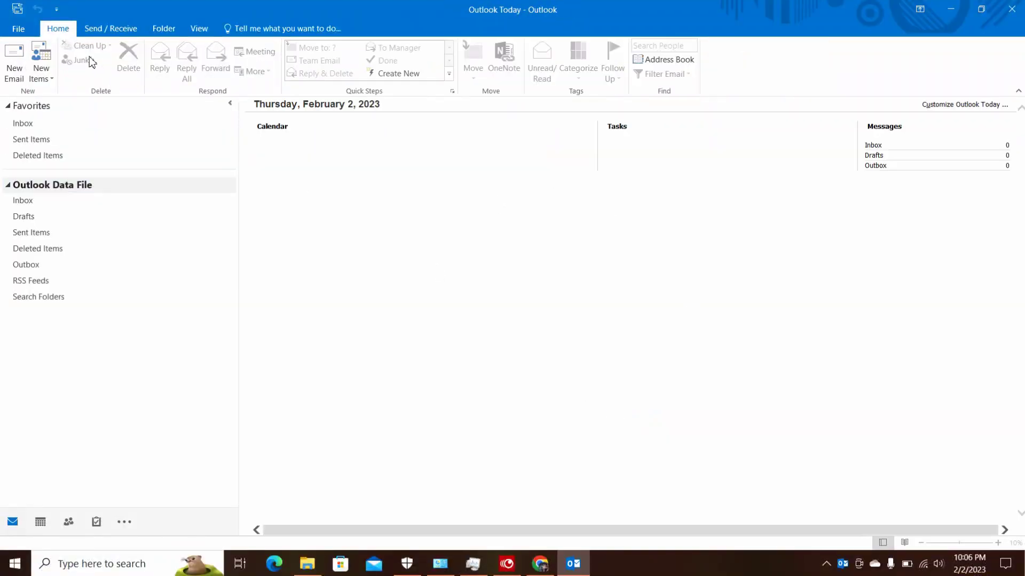
click(13, 30)
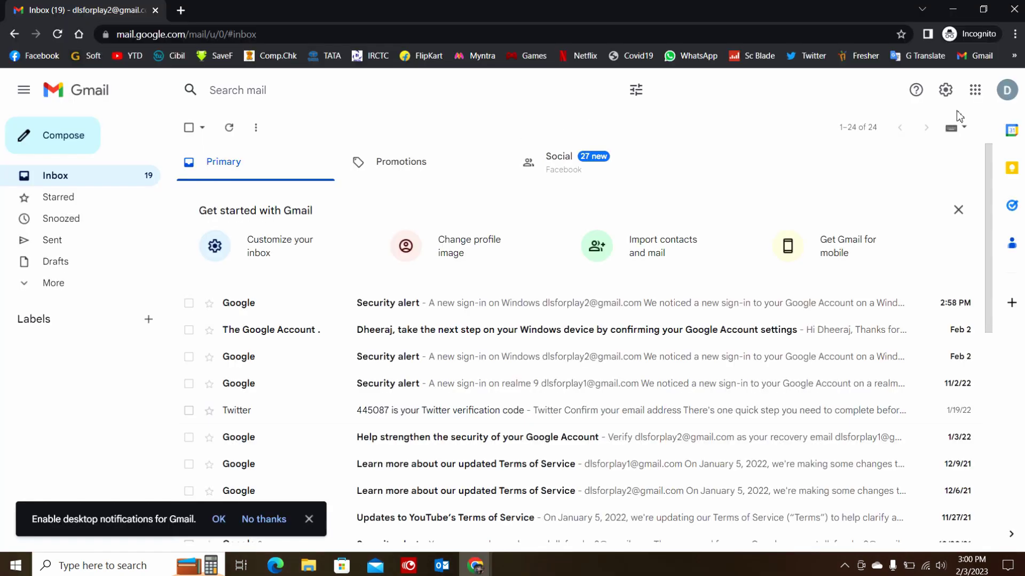
Go to Google Account's Security page and start the 2-Step Verification setup.
click(1007, 91)
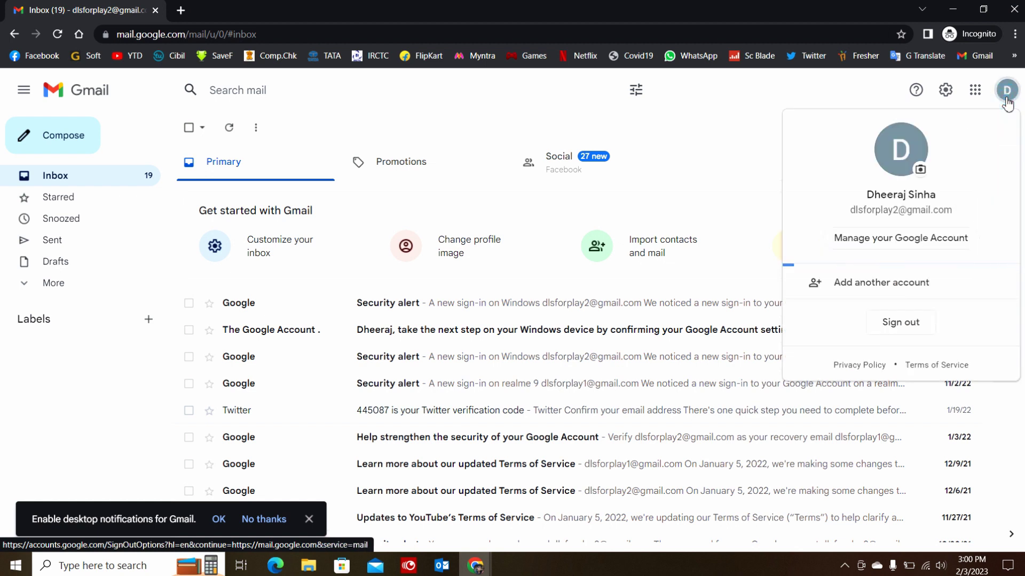
click(853, 239)
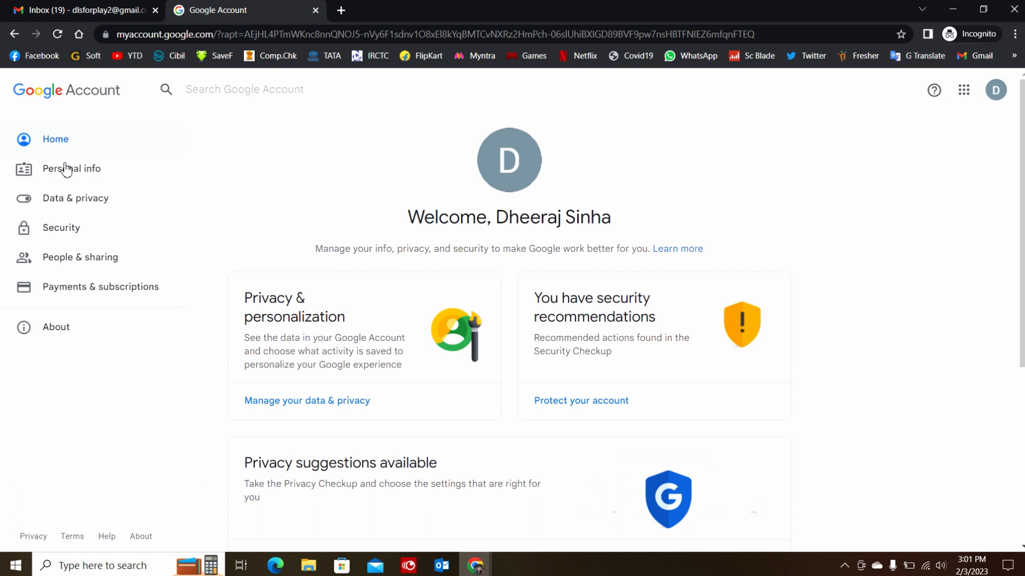
click(63, 233)
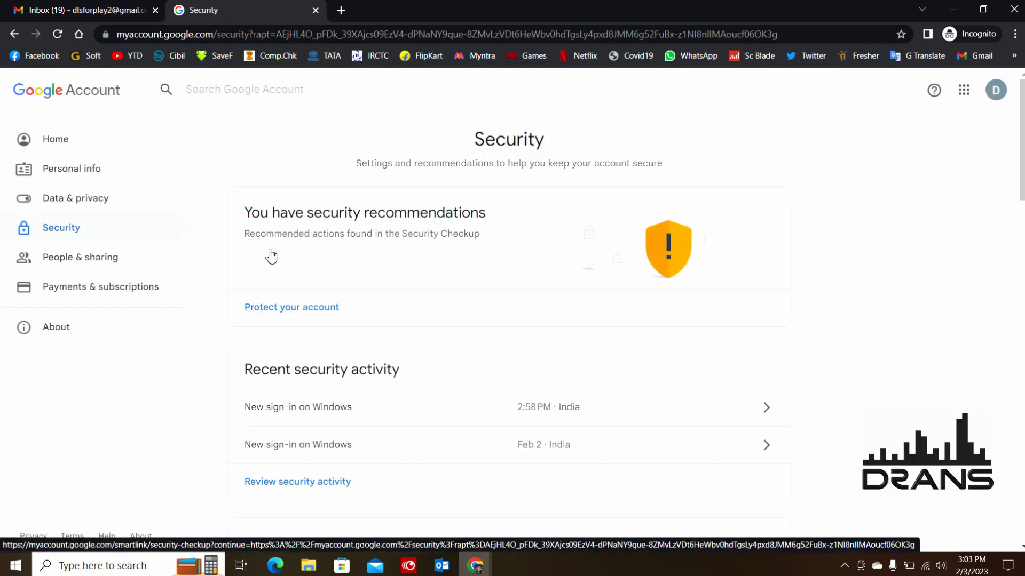
scroll(270, 255, down, 8)
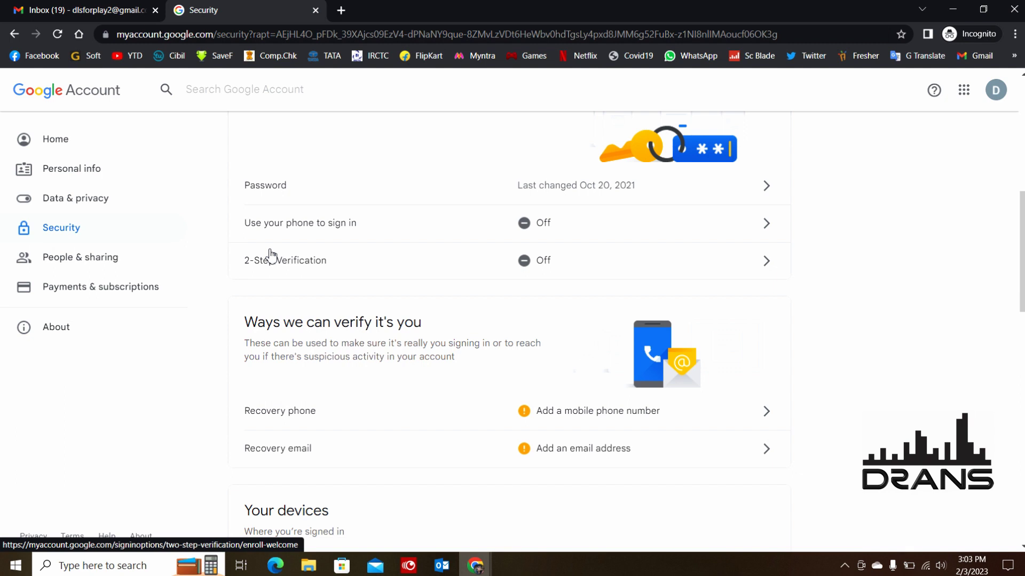
scroll(270, 255, down, 3)
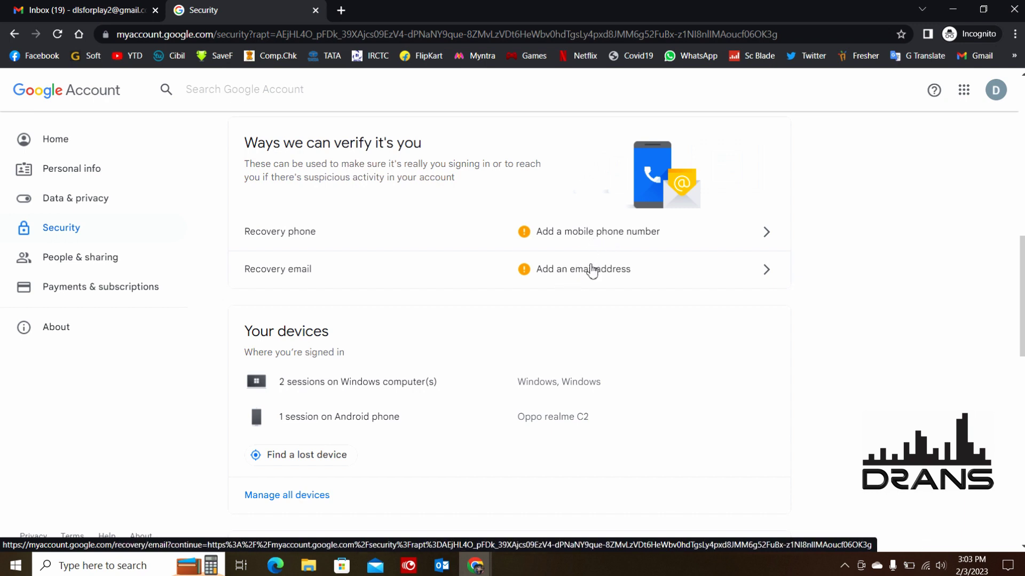
scroll(504, 289, up, 4)
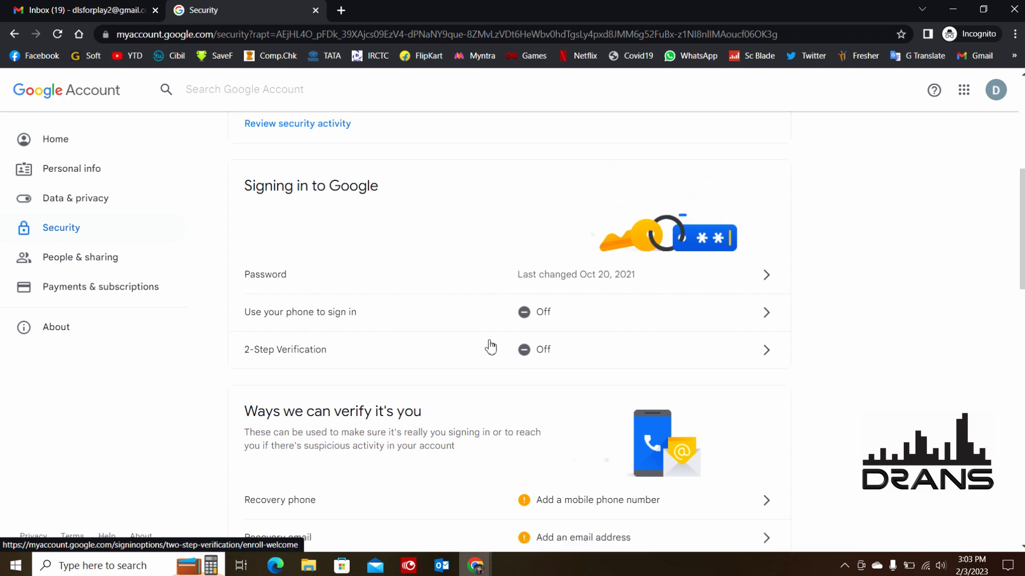
scroll(488, 342, down, 4)
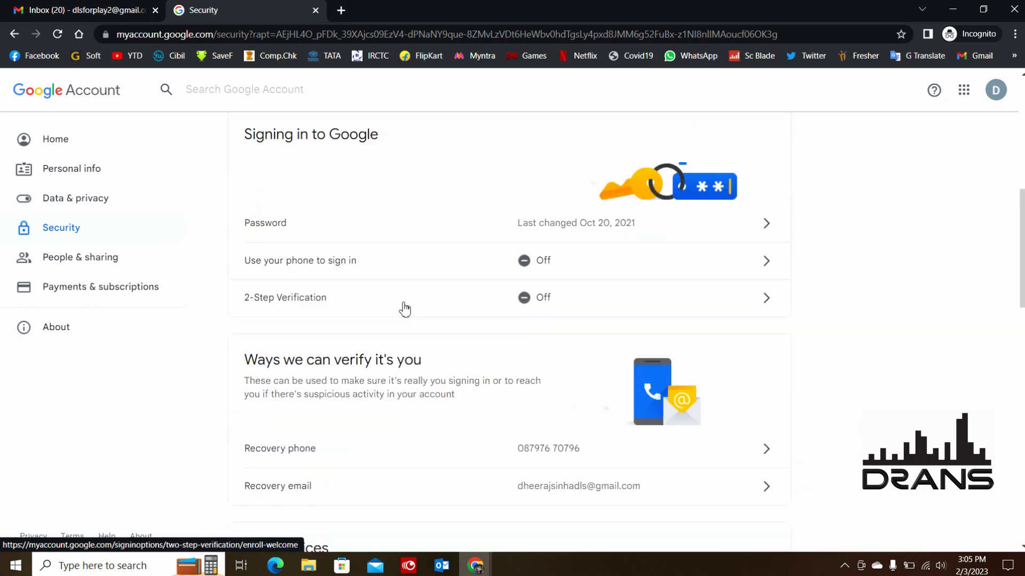
scroll(460, 300, down, 2)
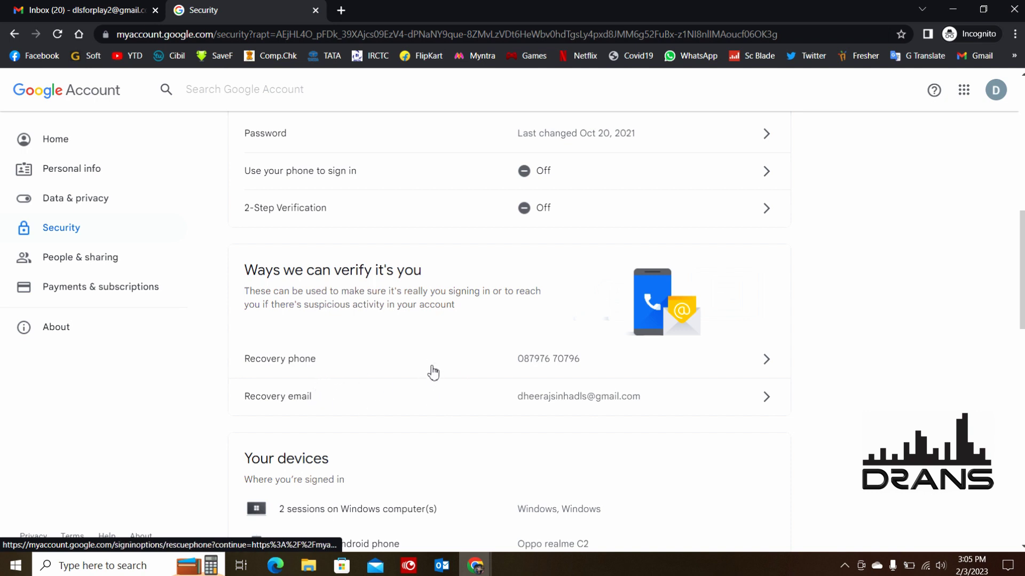
click(557, 212)
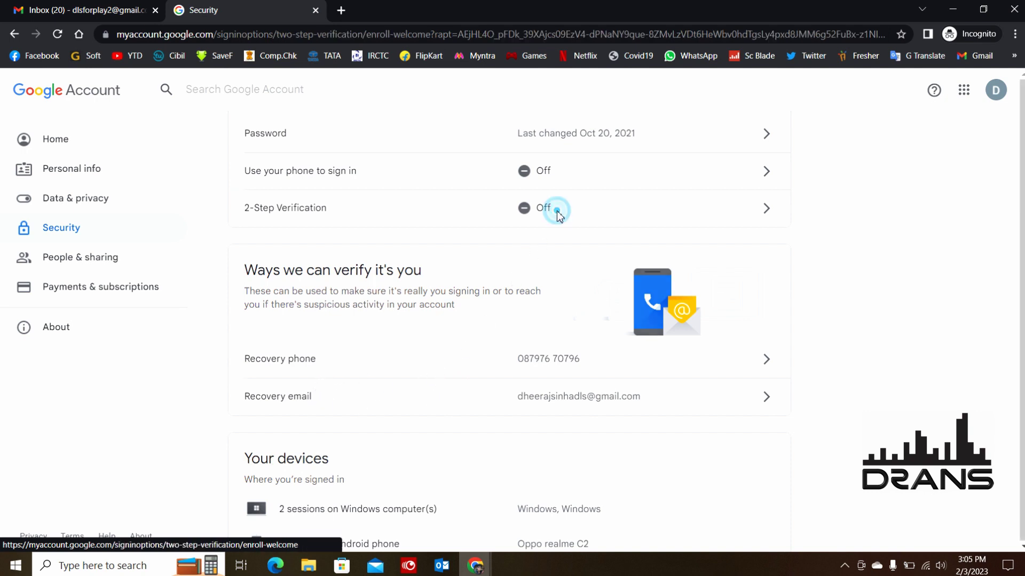
Turn on 2-Step Verification using an India phone number confirmed with the SMS code.
scroll(322, 258, down, 3)
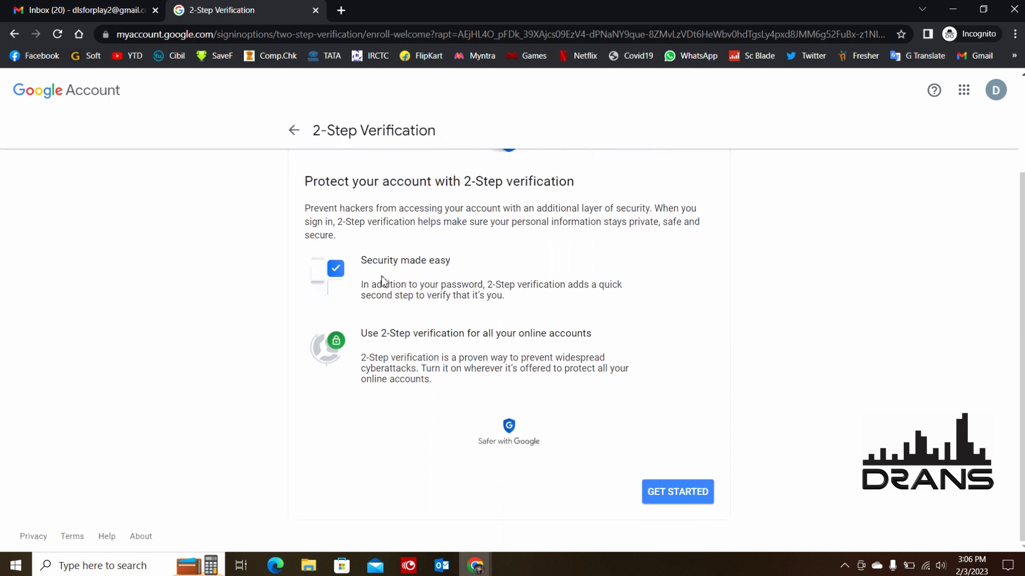
click(688, 500)
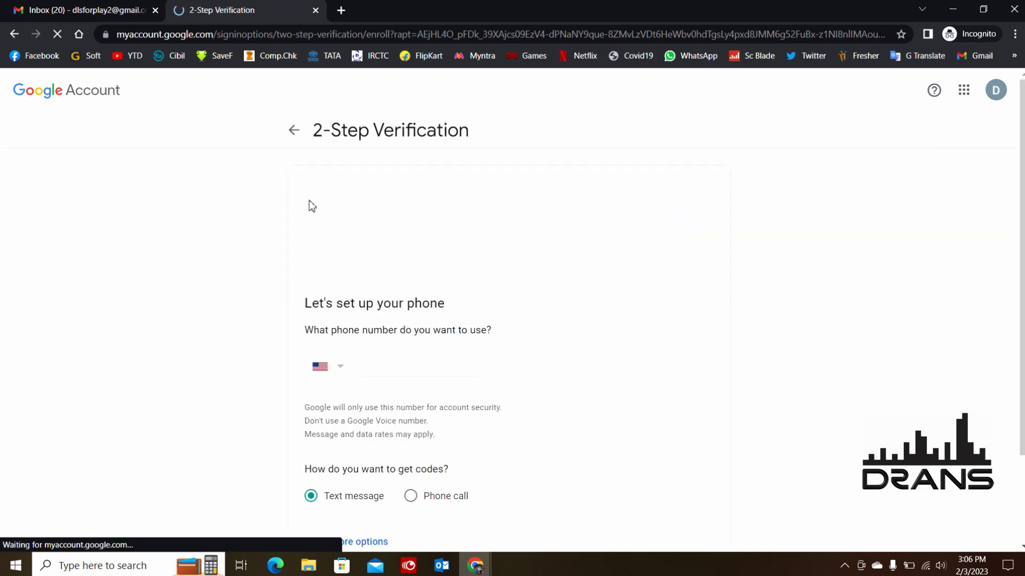
click(337, 276)
scroll(340, 279, down, 20)
click(349, 311)
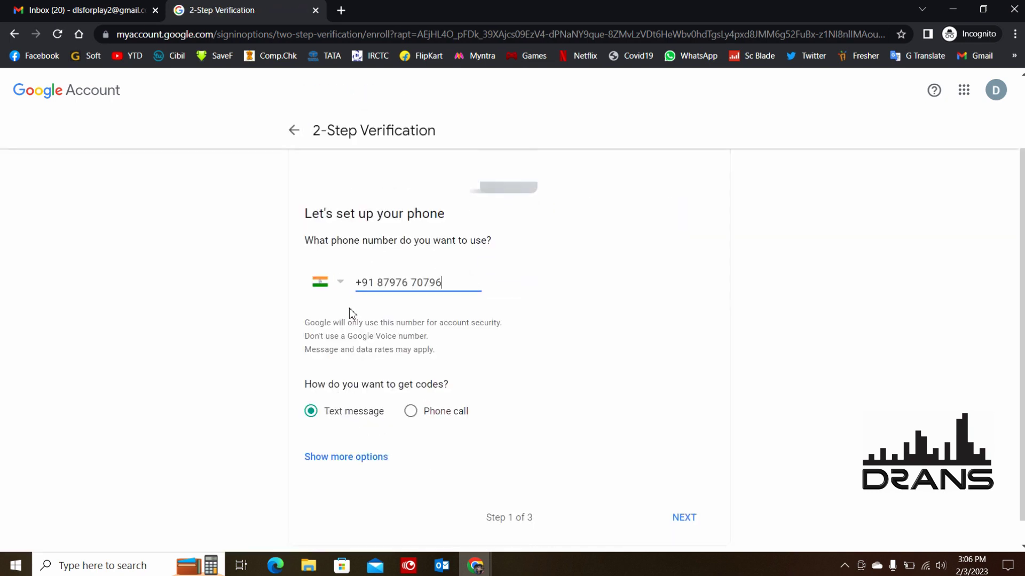
click(685, 519)
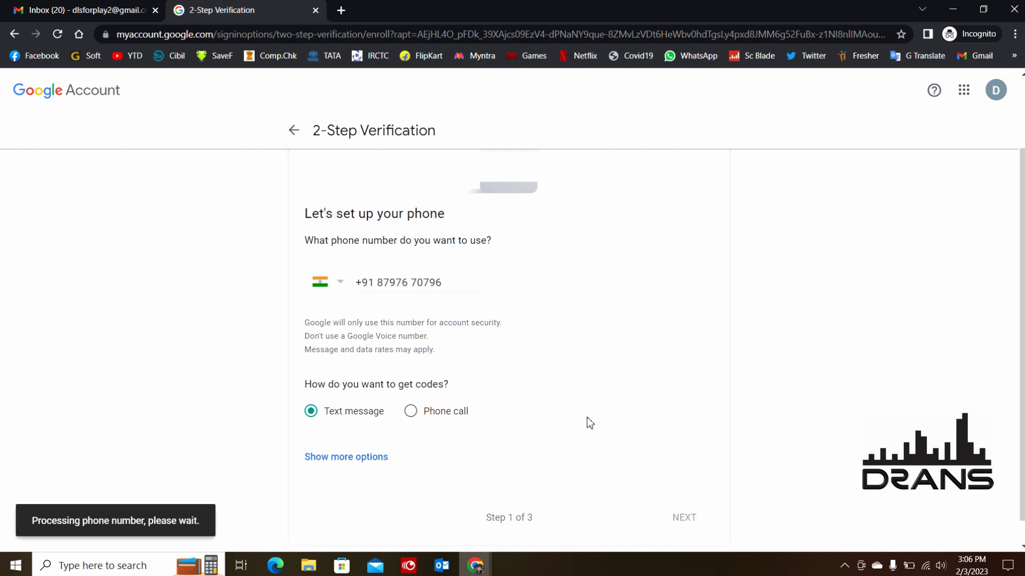
click(686, 452)
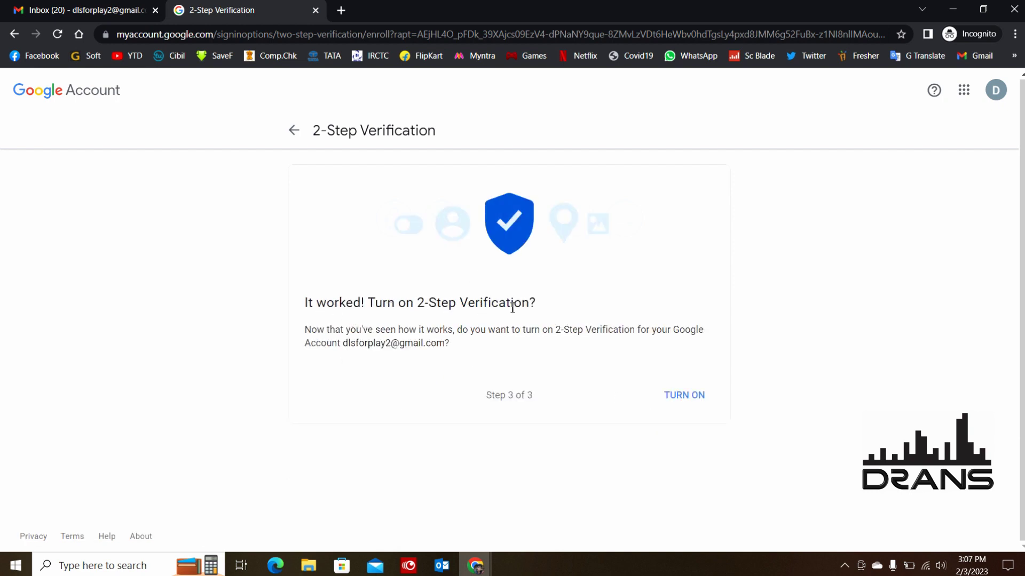
click(680, 399)
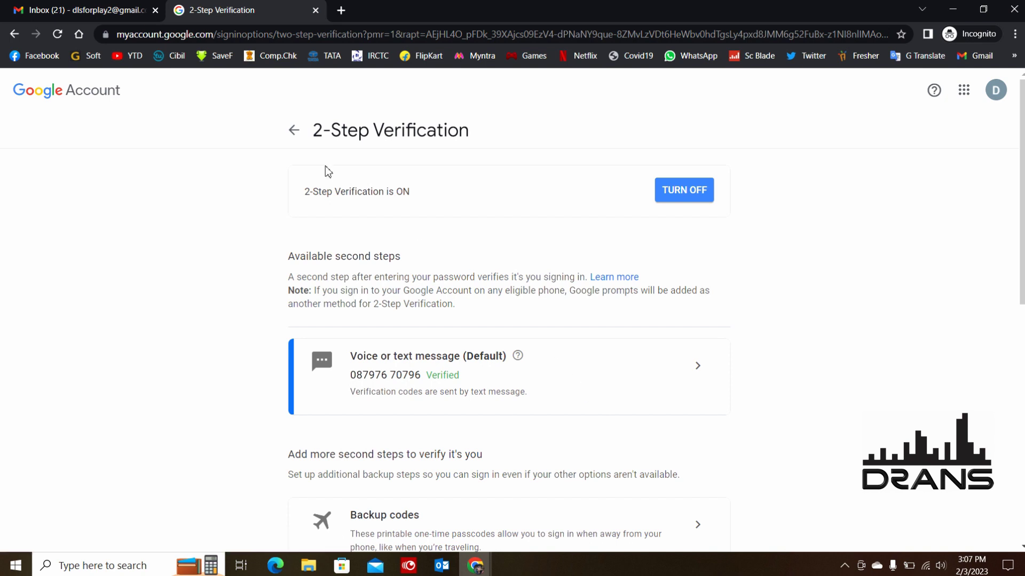
On the App passwords page, choose Mail as the app and Windows Computer as the device.
click(296, 131)
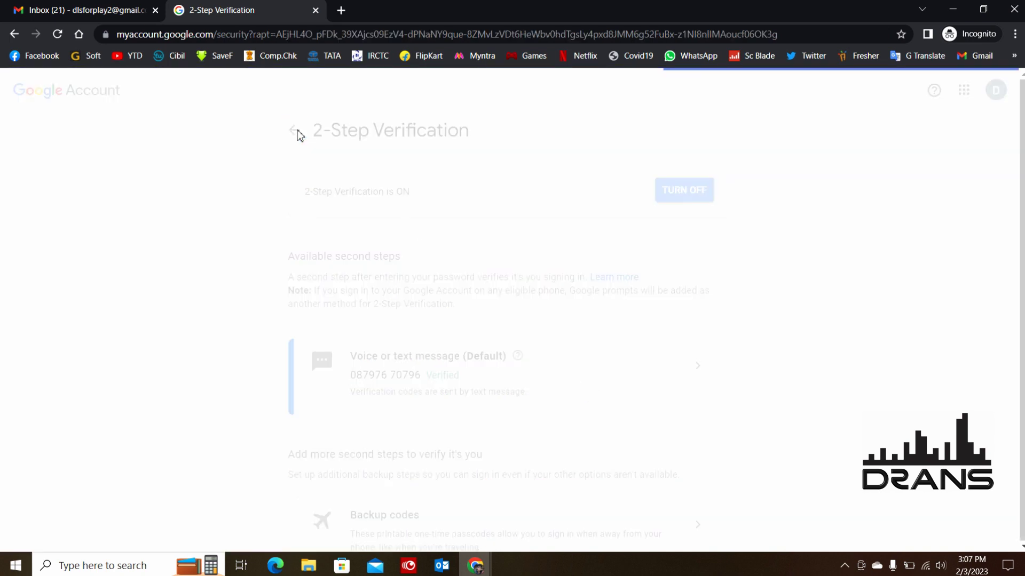
scroll(373, 246, down, 5)
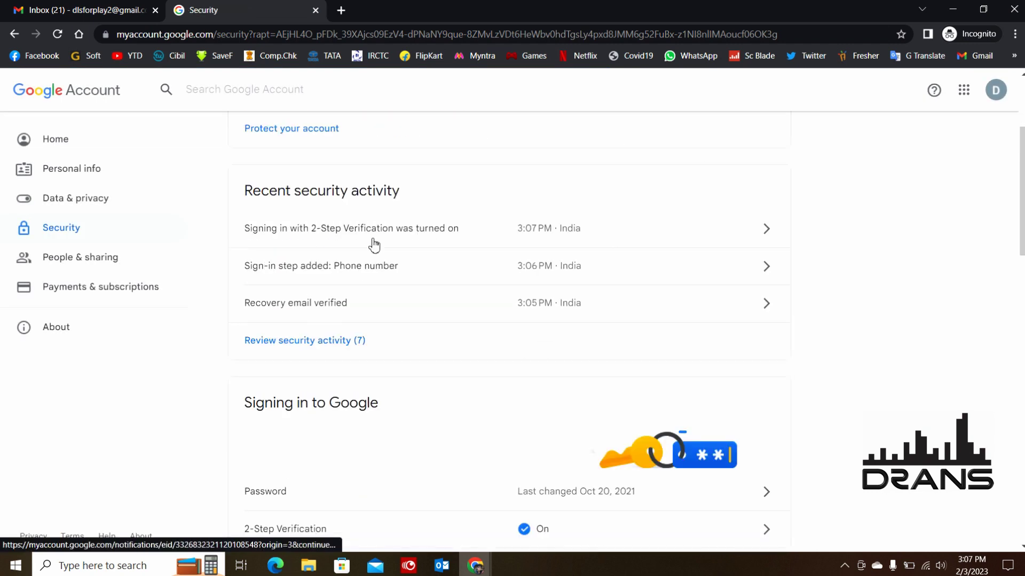
scroll(374, 245, down, 2)
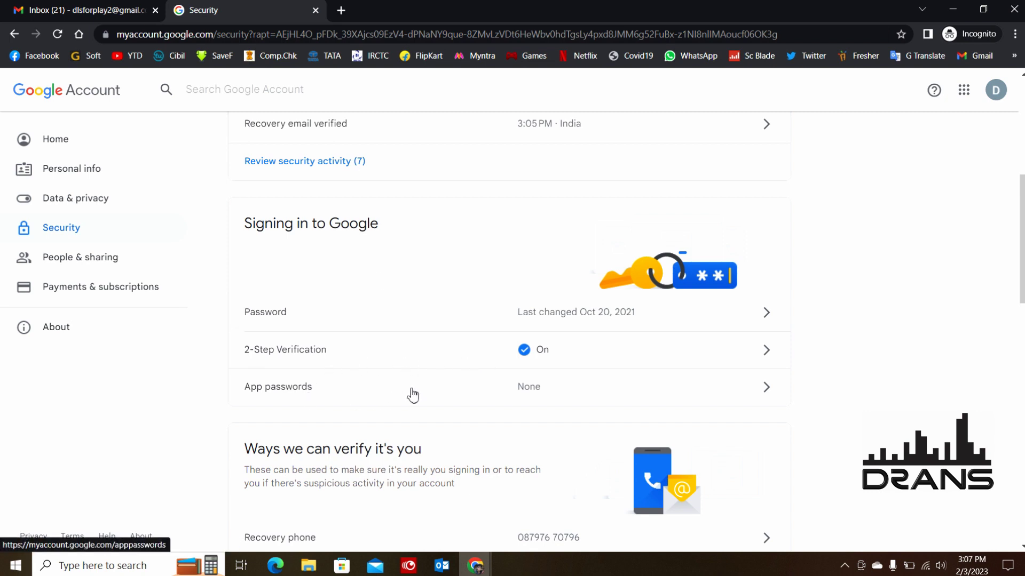
click(552, 393)
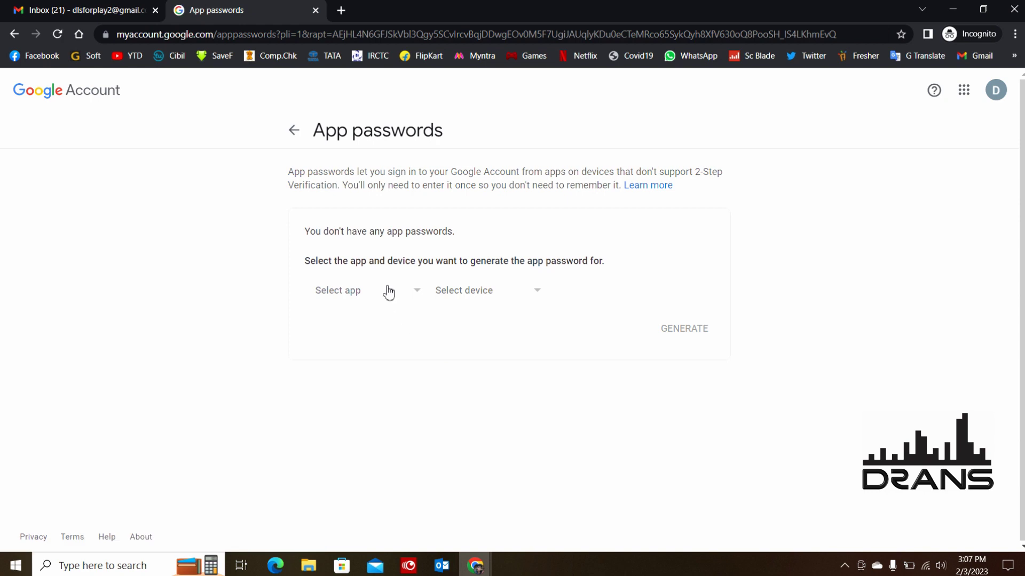
click(388, 299)
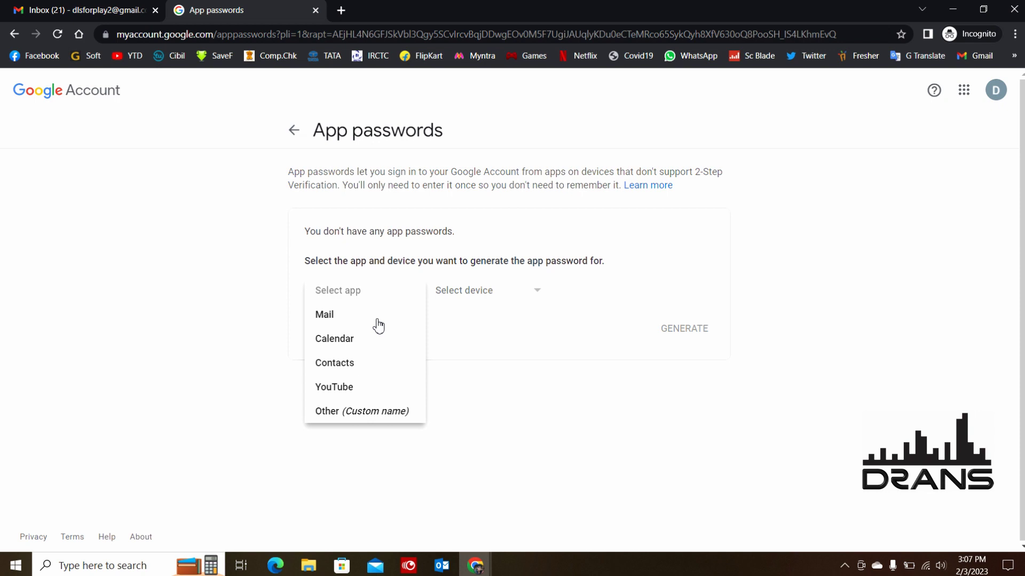
click(378, 321)
click(470, 297)
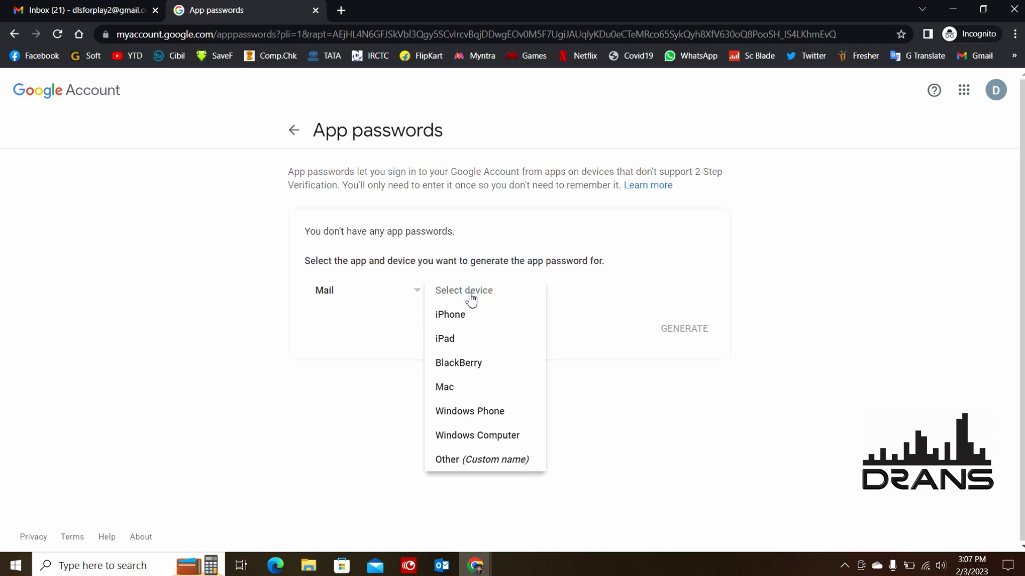
click(472, 436)
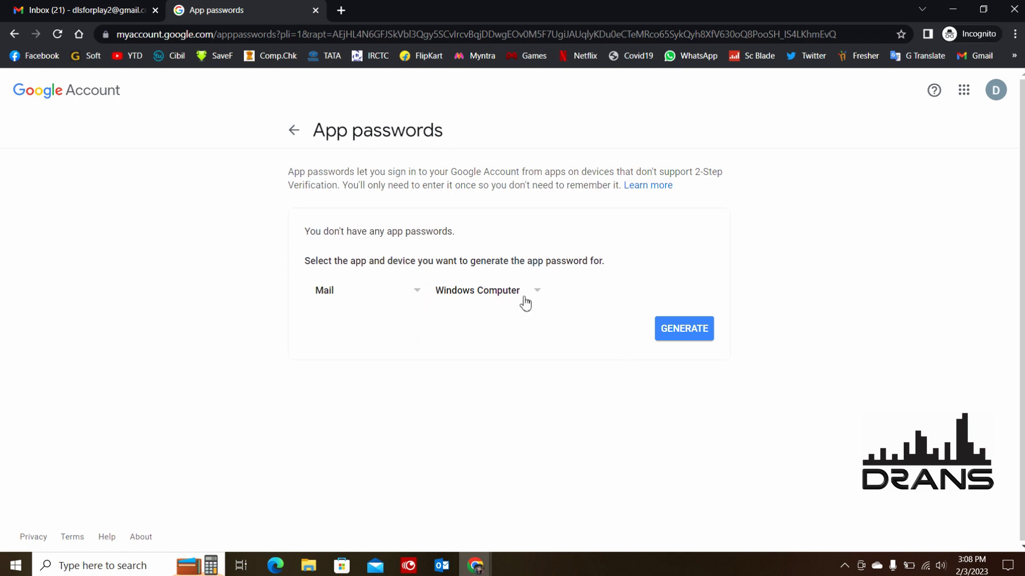
Generate the app password, select it, and copy it.
click(685, 334)
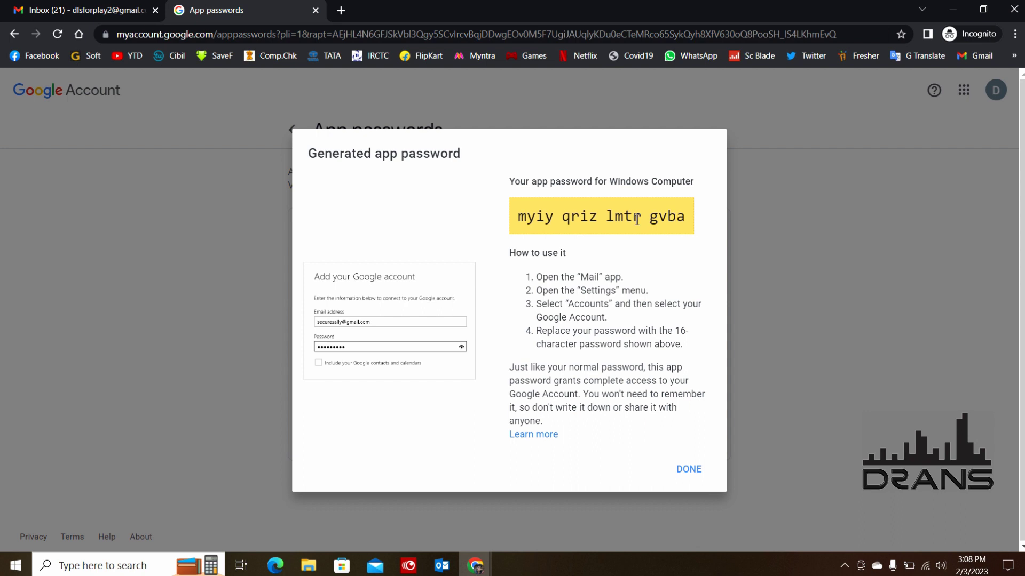
drag(512, 216, 708, 223)
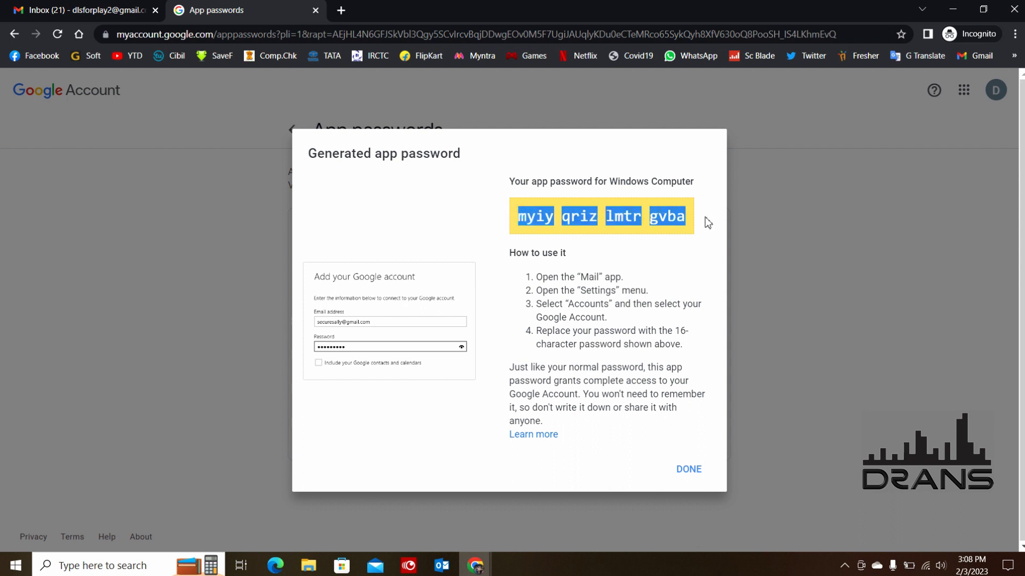
right_click(669, 217)
click(680, 226)
click(953, 9)
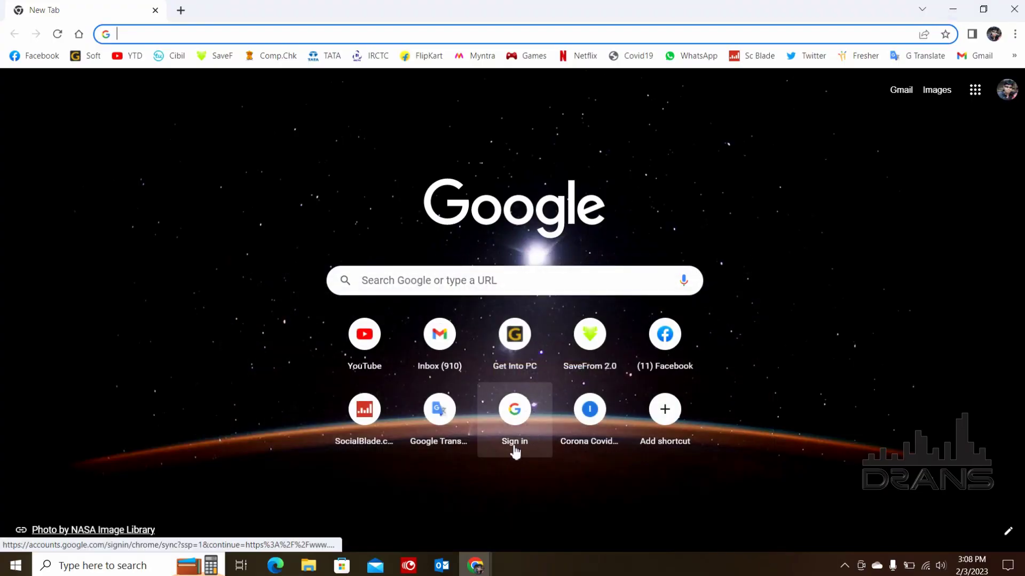
click(953, 10)
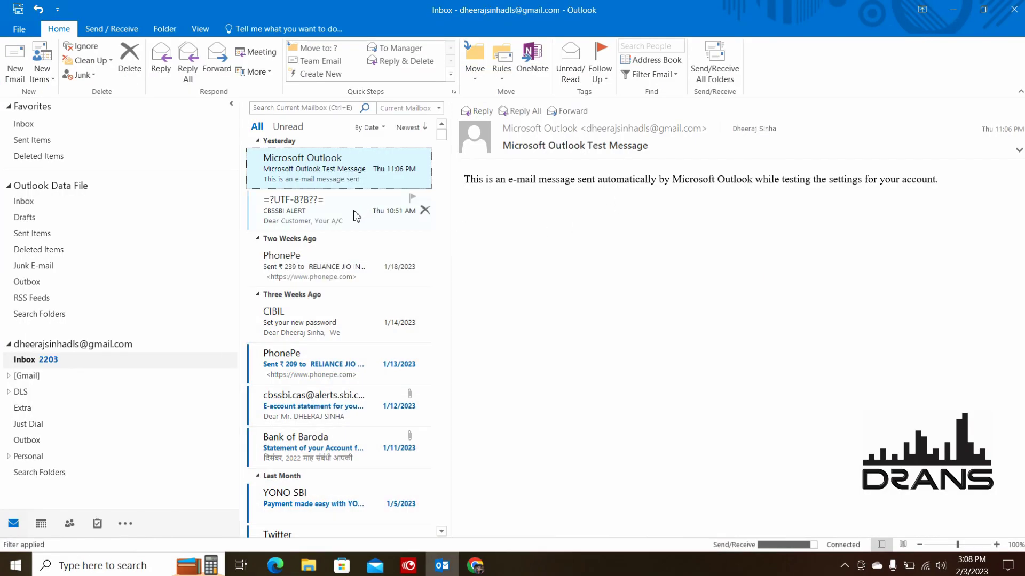
click(19, 29)
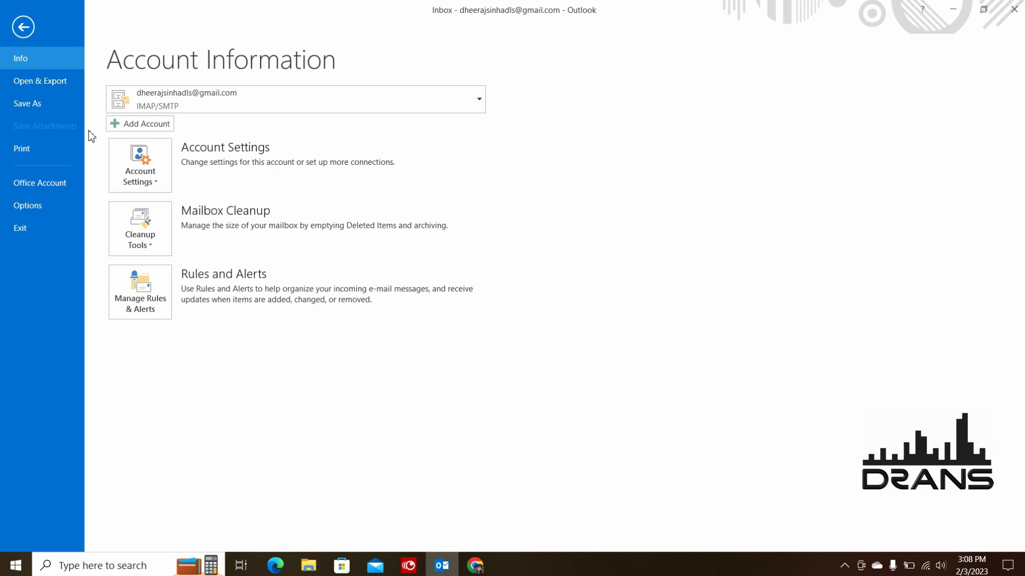
click(128, 130)
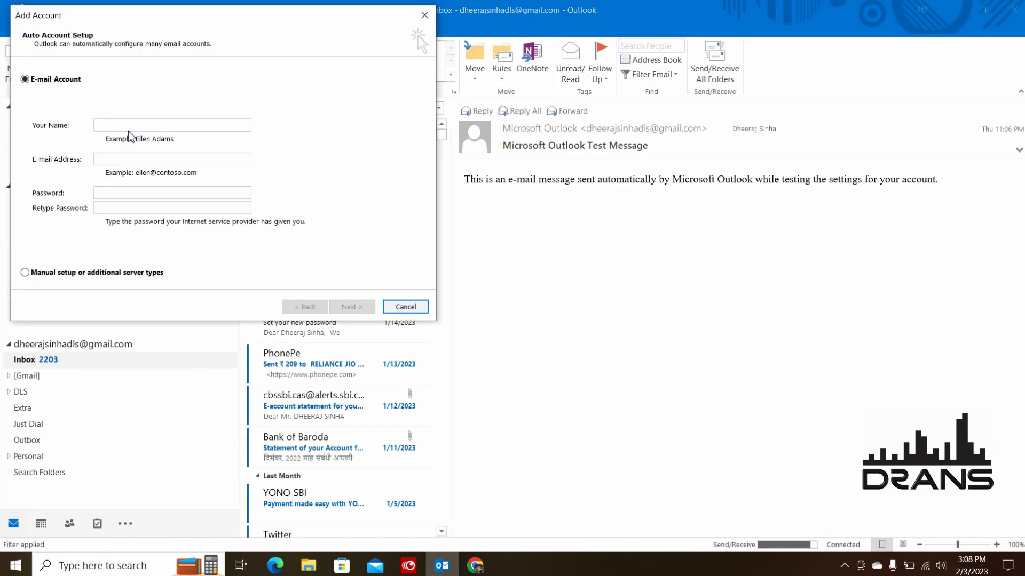
text(D)
click(122, 160)
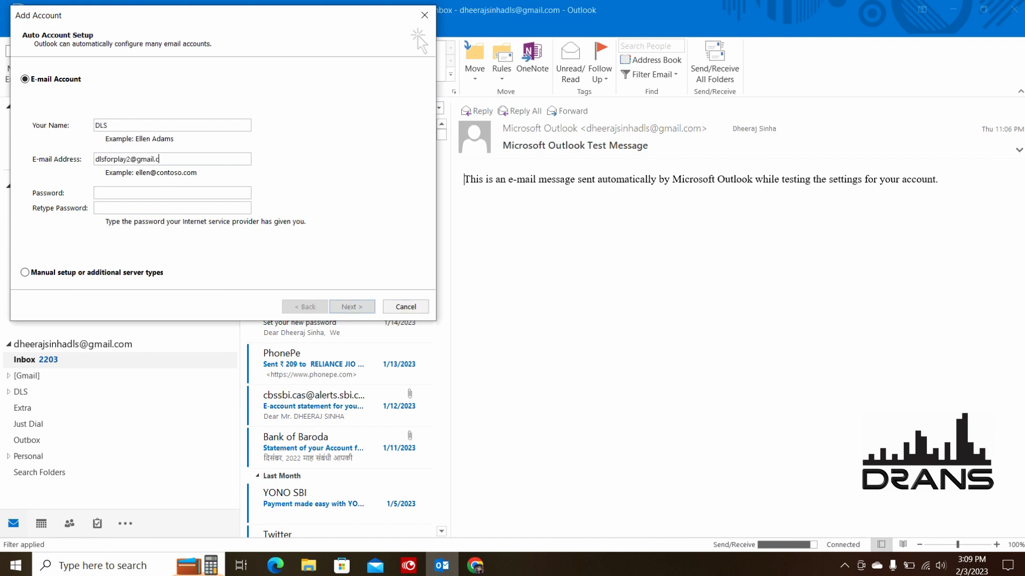
Paste the app password into both password fields and complete the automatic account setup.
click(120, 191)
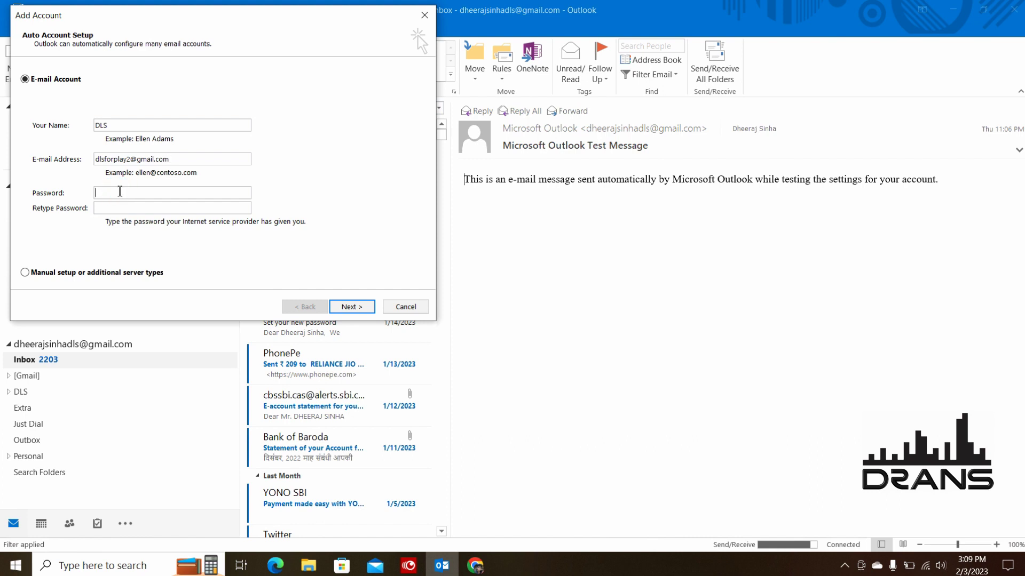
key(ctrl+v)
click(117, 207)
key(ctrl+v)
click(348, 308)
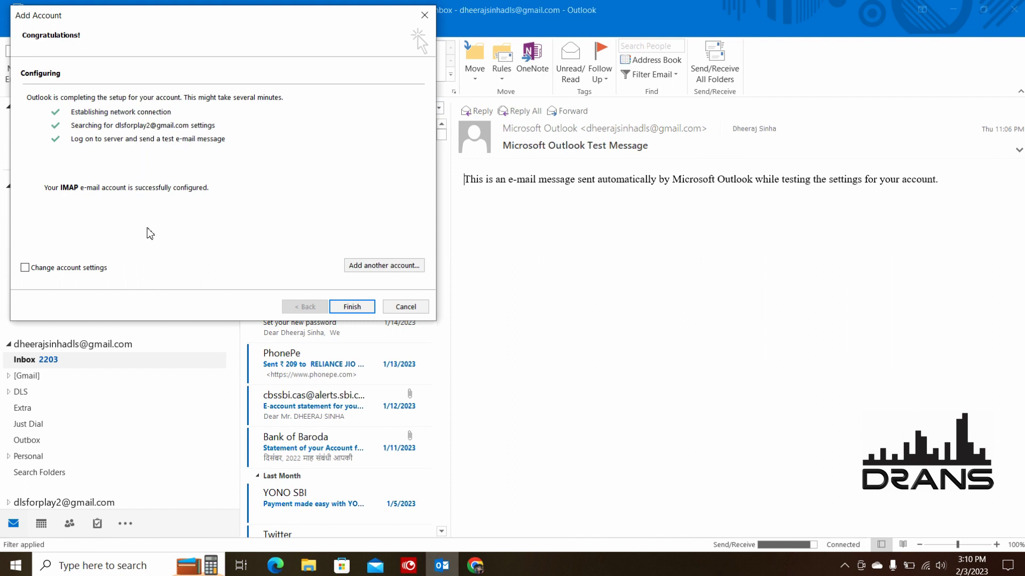
click(344, 307)
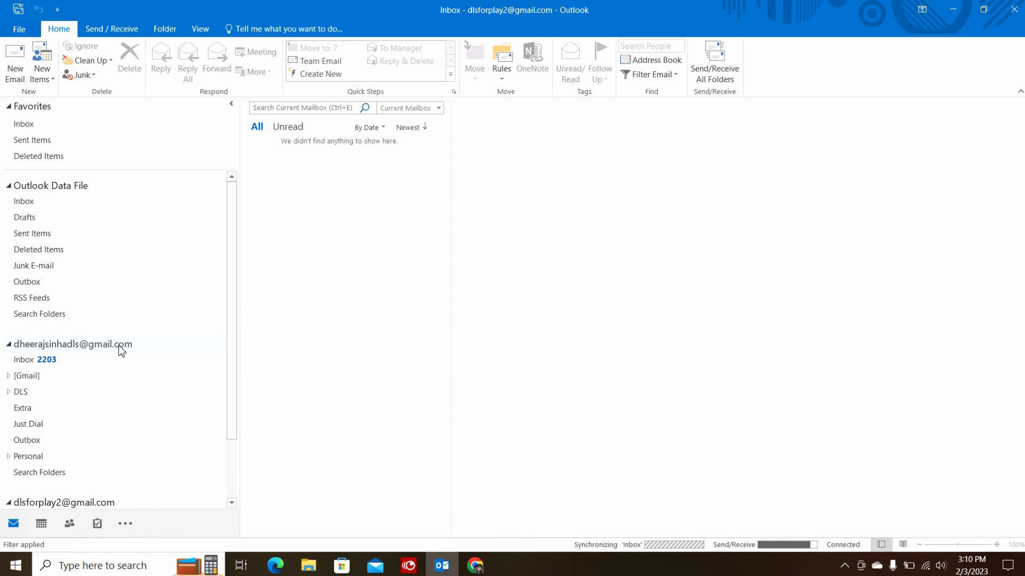
Scroll the folder pane to view the new account's Inbox and folders.
scroll(121, 350, down, 2)
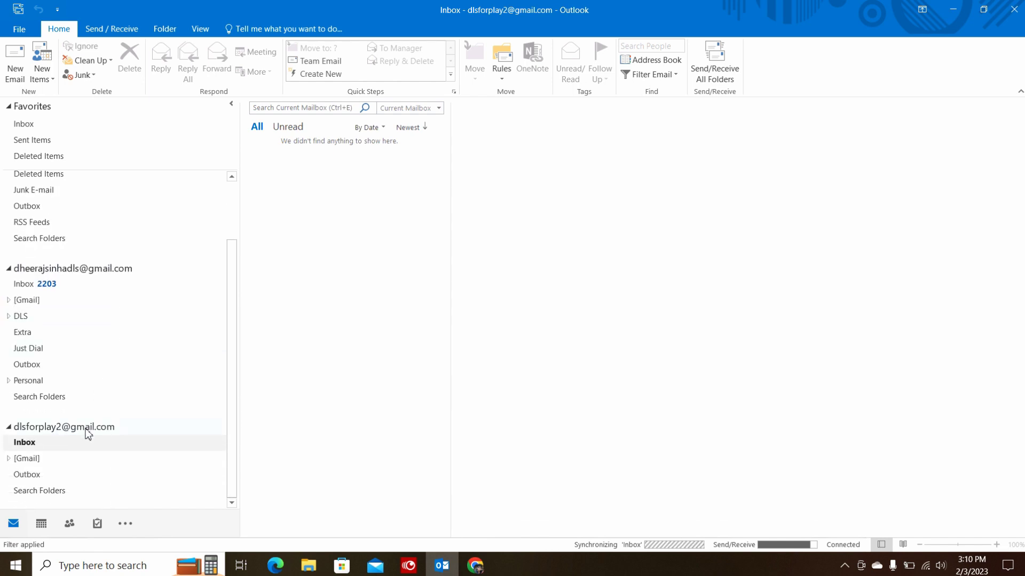